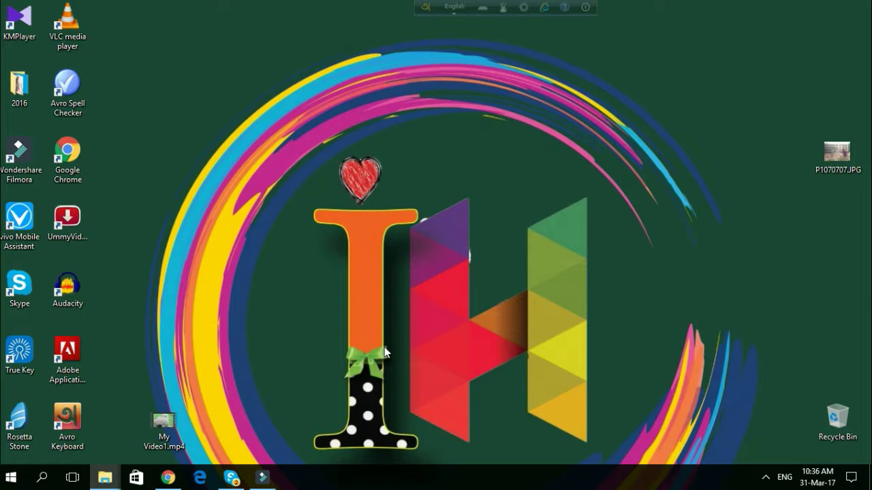
Switch to Wondershare Filmora and import My Video1.mp4 from the Desktop folder into the media album.
{"action": "left_click", "coordinate": [262, 478]}
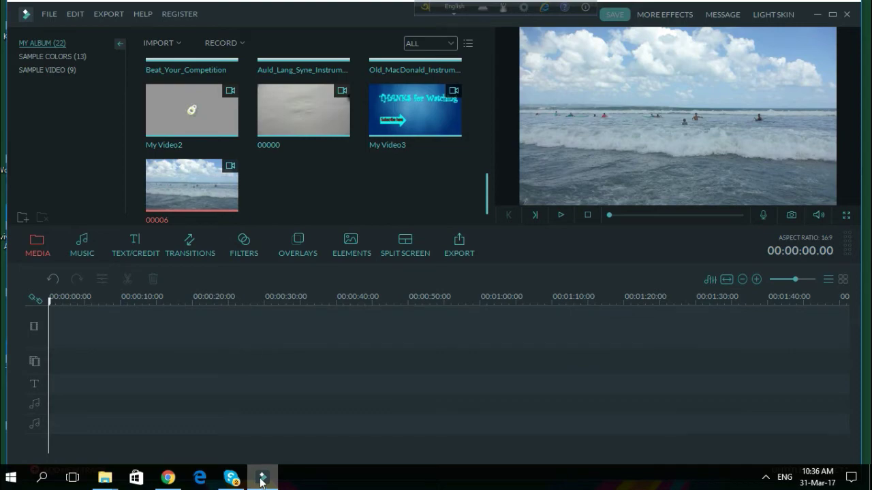
{"action": "left_click", "coordinate": [181, 39]}
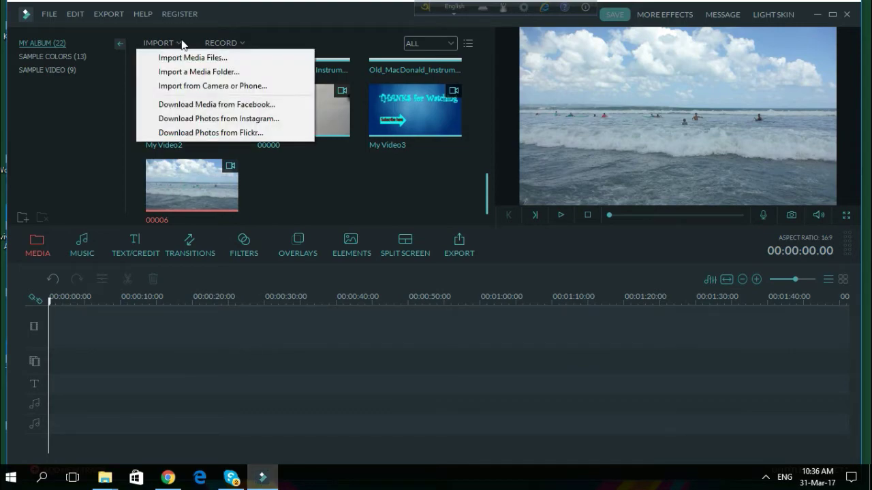
{"action": "left_click", "coordinate": [189, 58]}
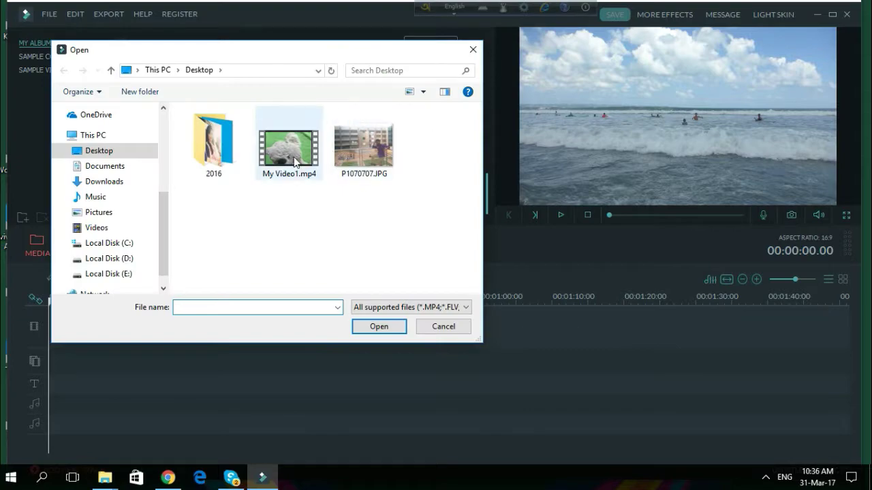
{"action": "left_click", "coordinate": [294, 161]}
{"action": "double_click", "coordinate": [294, 160]}
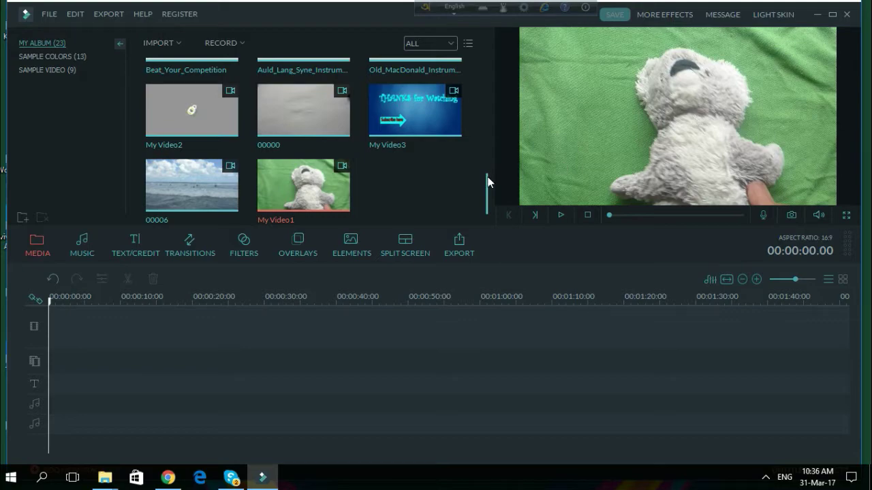
Place the My Video1 clip at the start of the video track and play its first few seconds.
{"action": "mouse_move", "coordinate": [286, 205]}
{"action": "left_click_drag", "start_coordinate": [286, 204], "coordinate": [144, 335]}
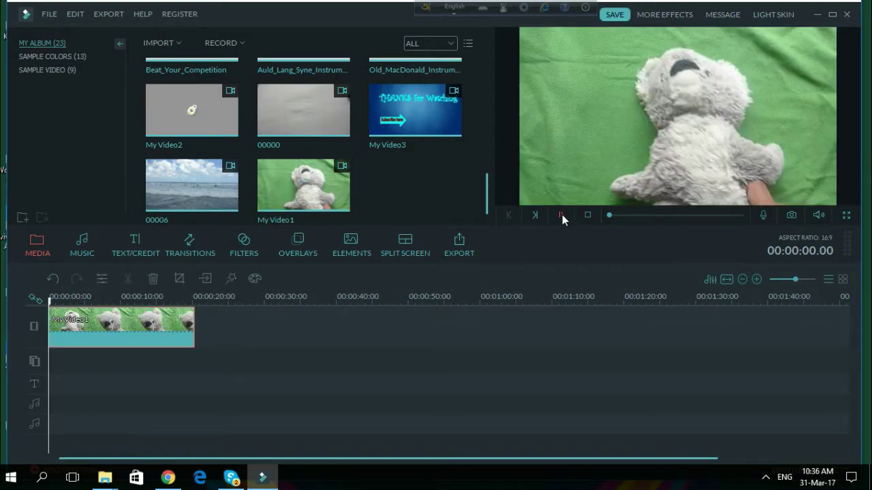
{"action": "left_click", "coordinate": [562, 214]}
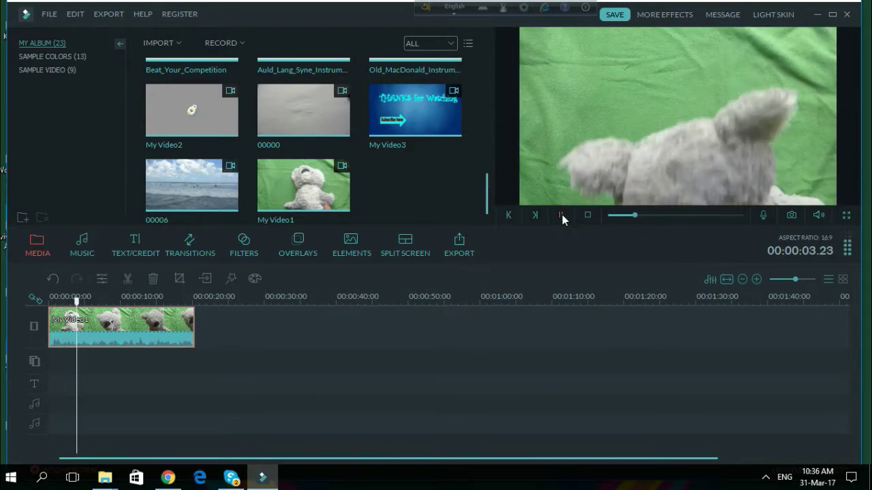
{"action": "left_click", "coordinate": [561, 215]}
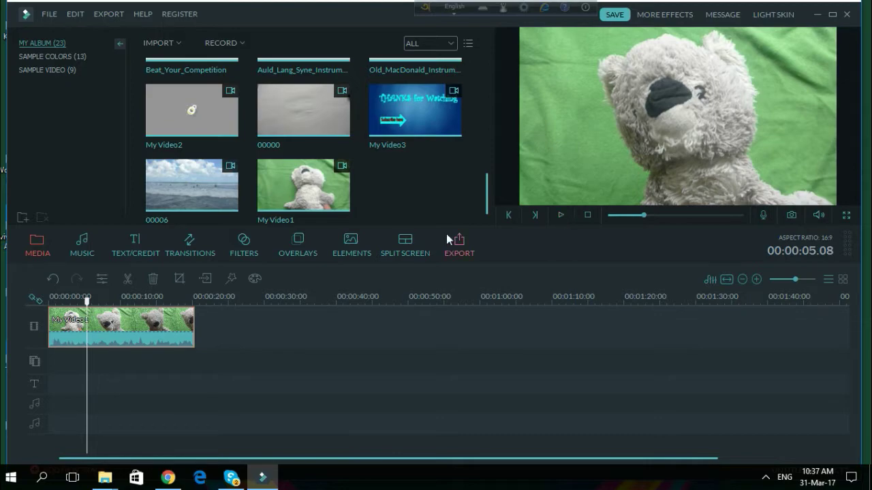
Detach the audio from the My Video1 clip and set the detached audio's pitch to 11.
{"action": "double_click", "coordinate": [167, 343]}
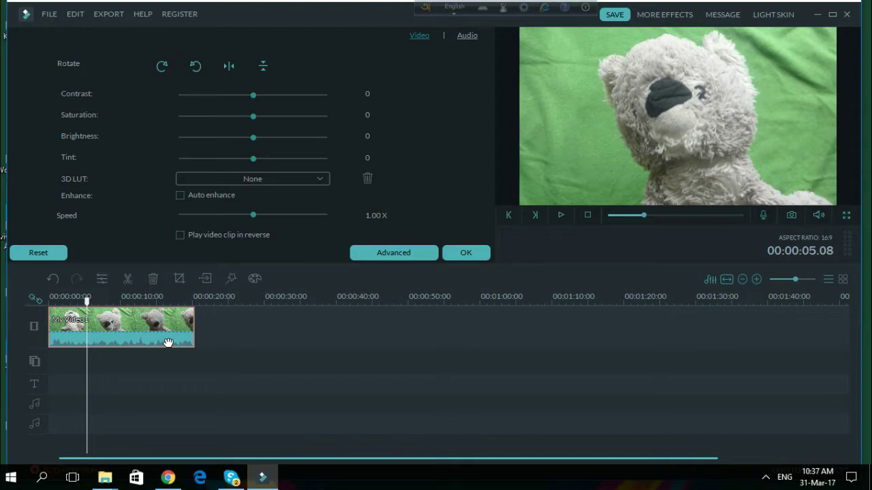
{"action": "right_click", "coordinate": [165, 339]}
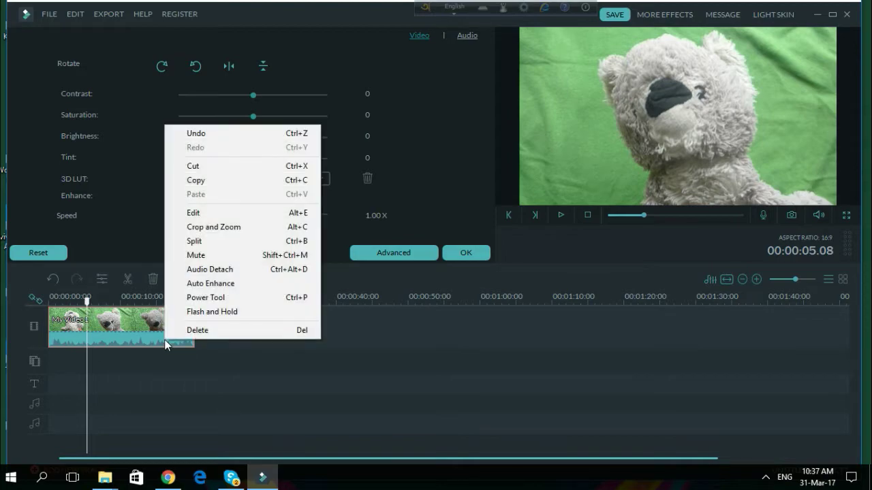
{"action": "left_click", "coordinate": [209, 271]}
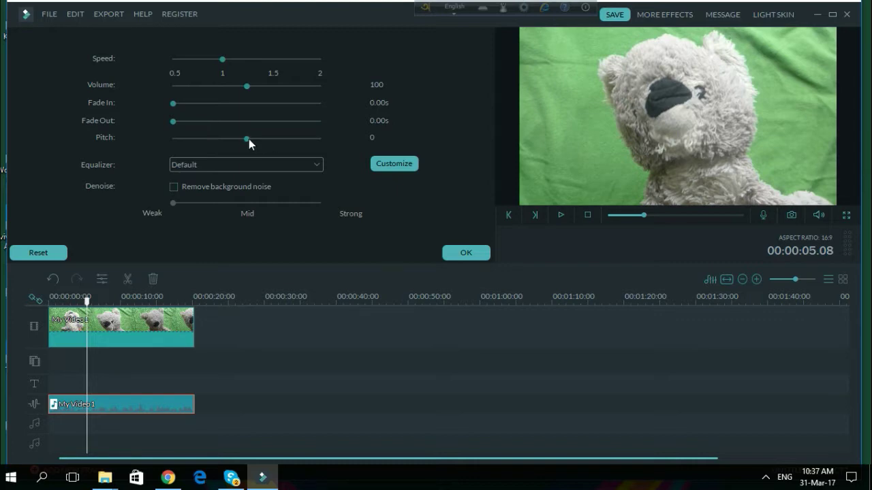
{"action": "left_click_drag", "start_coordinate": [249, 139], "coordinate": [316, 139]}
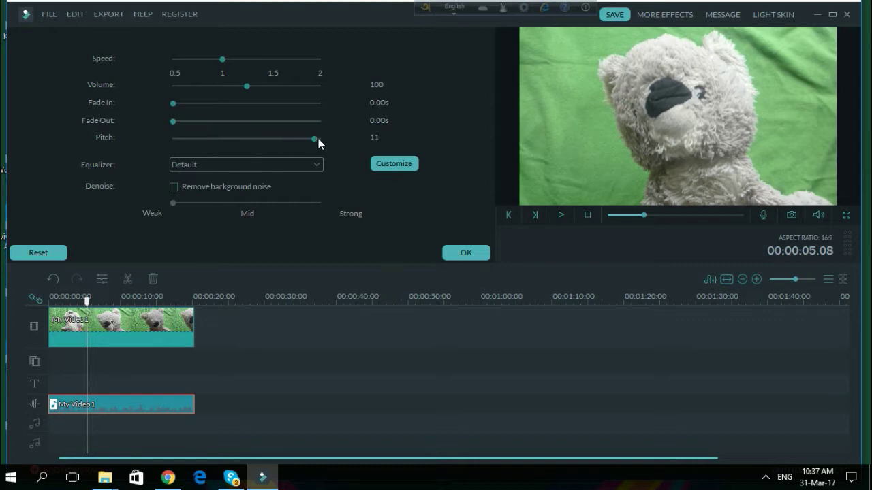
{"action": "left_click", "coordinate": [466, 254]}
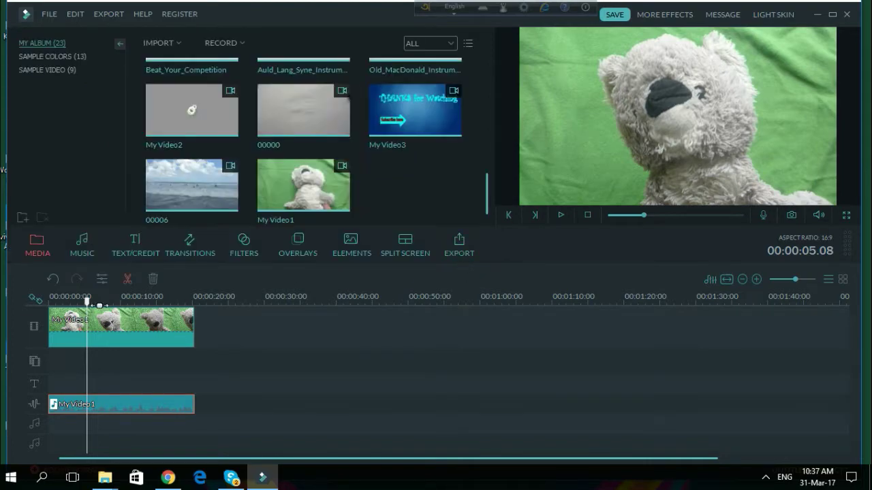
Play the timeline from the beginning to hear the pitch-shifted audio, and pause after a few seconds.
{"action": "left_click_drag", "start_coordinate": [86, 305], "coordinate": [49, 303]}
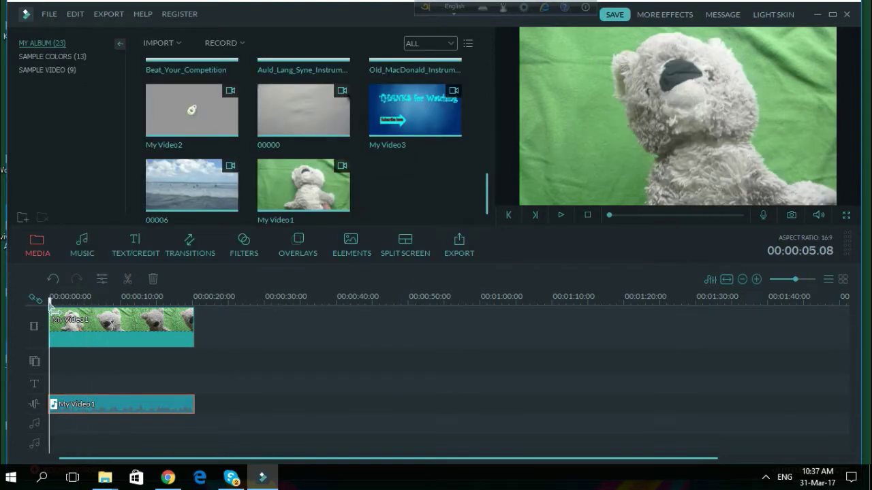
{"action": "left_click", "coordinate": [562, 215]}
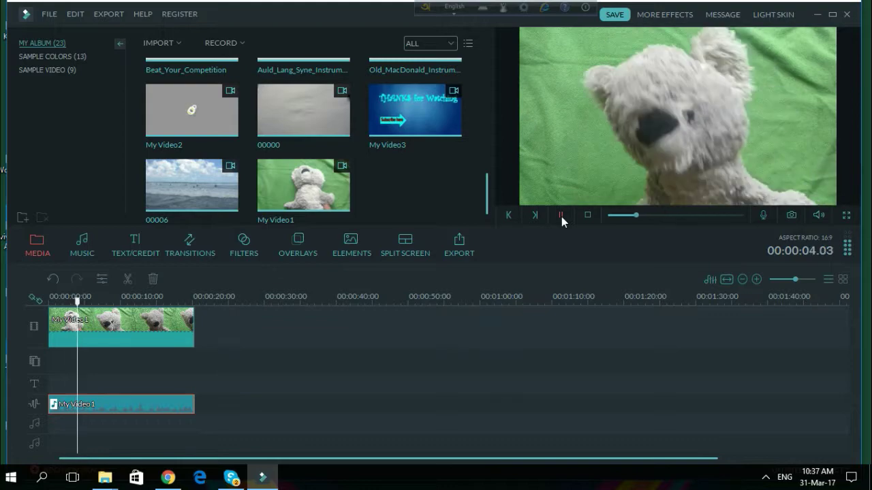
{"action": "left_click", "coordinate": [561, 215]}
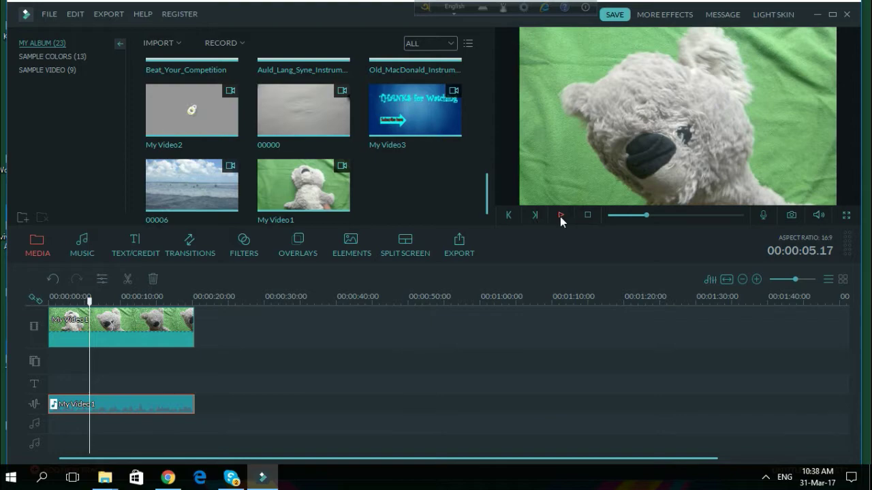
Delete the My Video1 video clip and its detached audio from the timeline.
{"action": "double_click", "coordinate": [166, 334]}
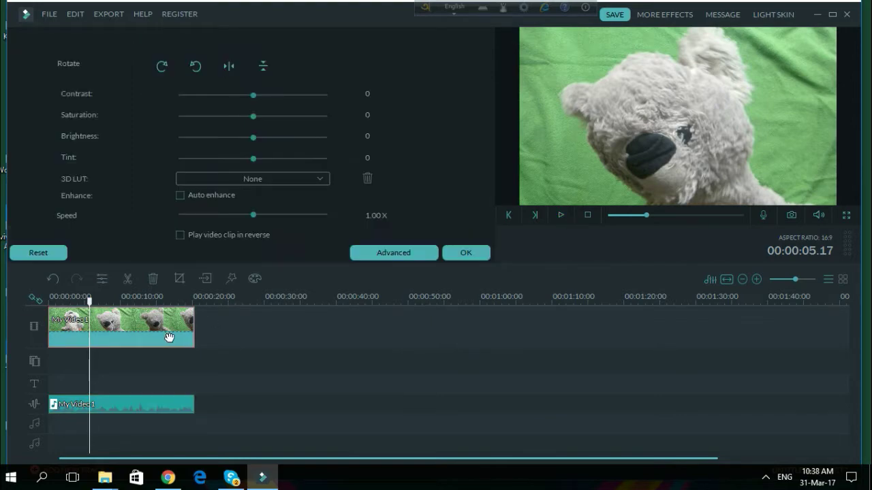
{"action": "left_click", "coordinate": [474, 255]}
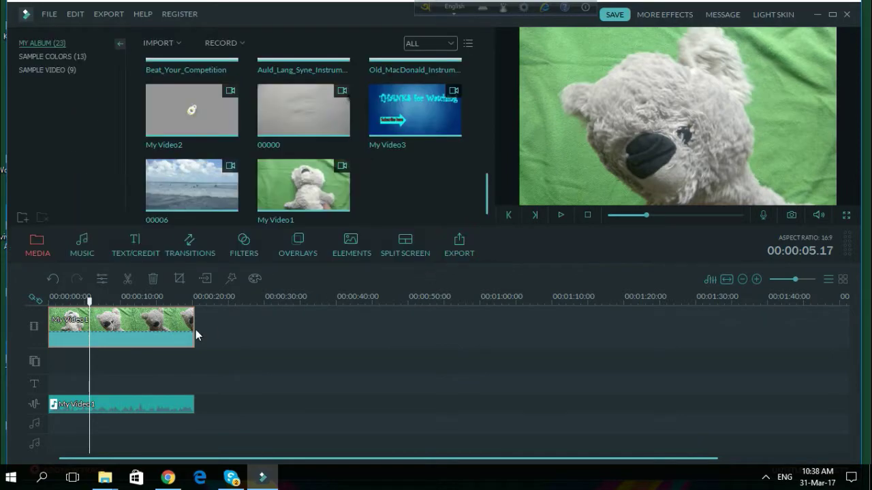
{"action": "right_click", "coordinate": [172, 331]}
{"action": "left_click", "coordinate": [184, 326]}
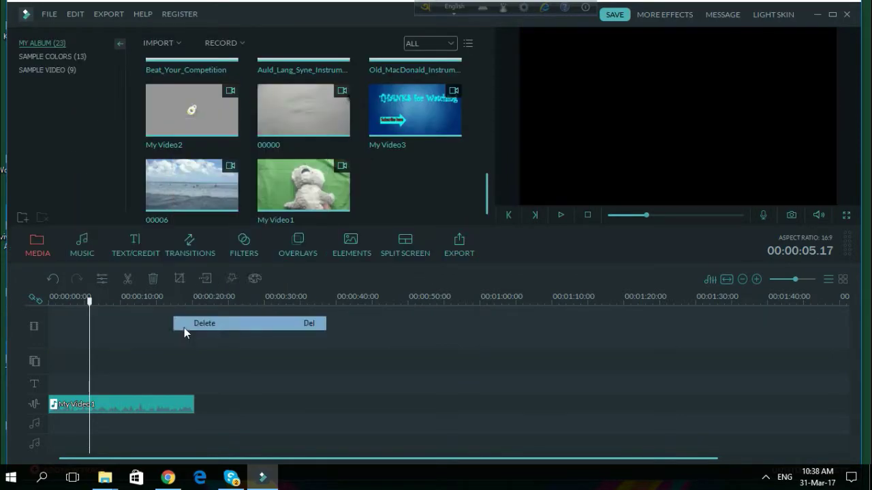
{"action": "right_click", "coordinate": [162, 399]}
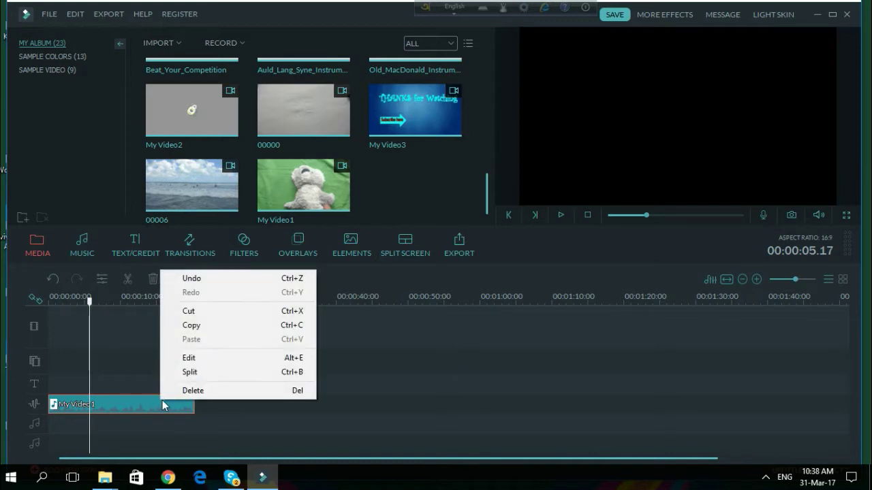
{"action": "left_click", "coordinate": [173, 392]}
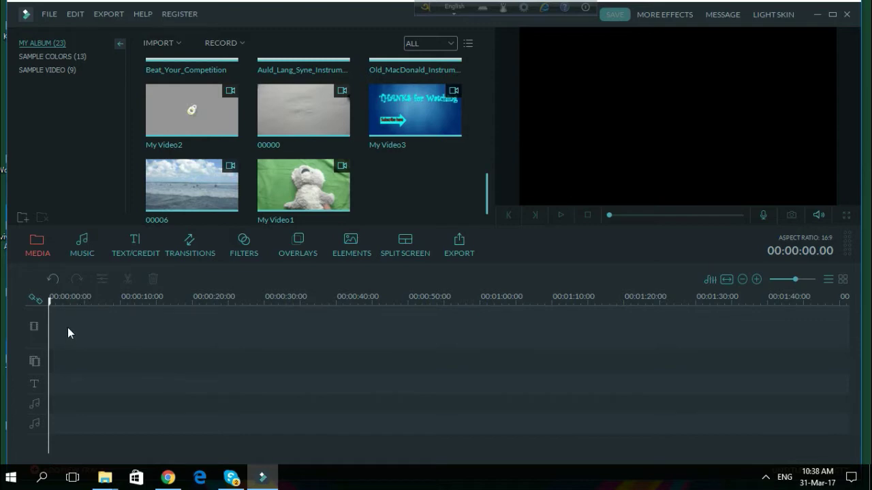
Place clip 00006 at the start of the video track and My Video1 on the overlay track beneath it.
{"action": "left_click", "coordinate": [211, 198]}
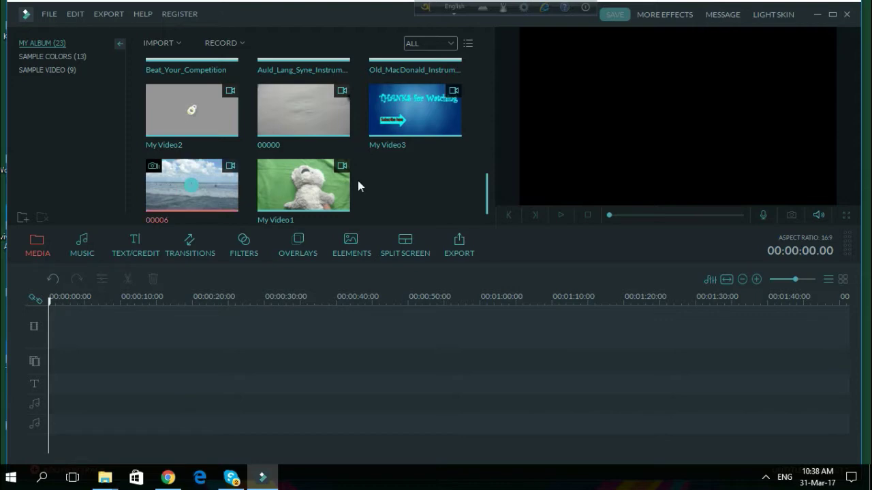
{"action": "left_click_drag", "start_coordinate": [207, 199], "coordinate": [187, 341]}
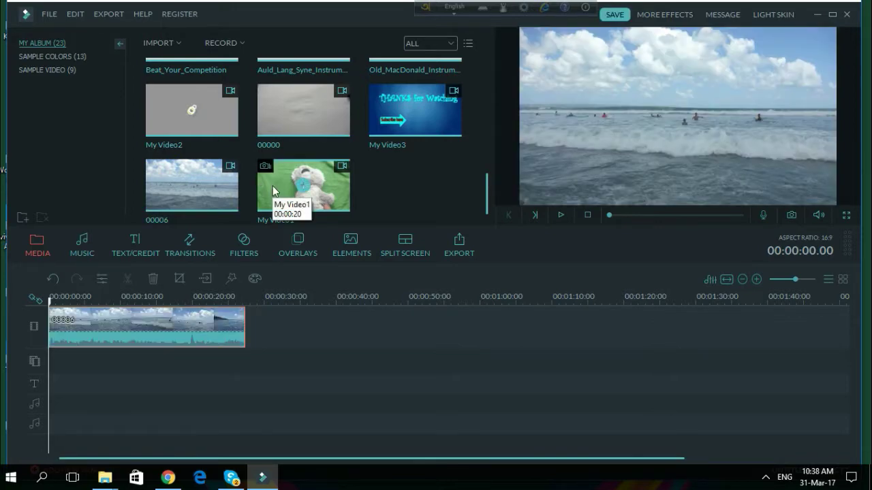
{"action": "left_click", "coordinate": [272, 191]}
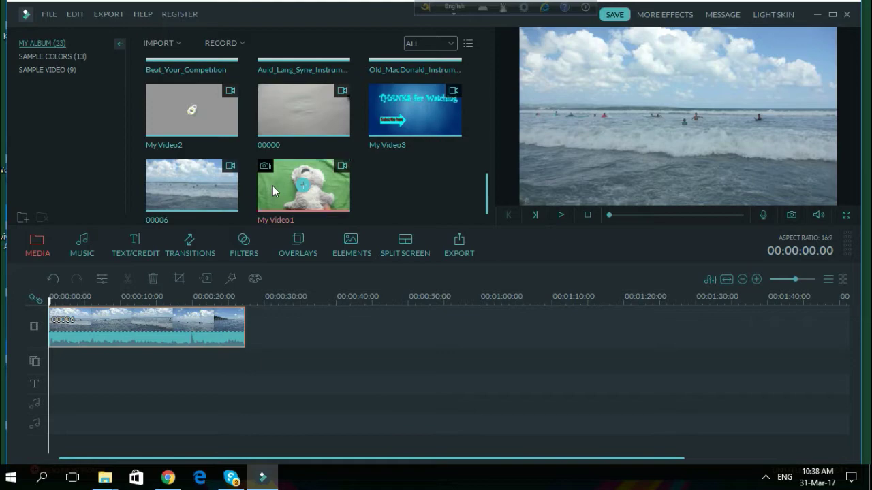
{"action": "left_click_drag", "start_coordinate": [272, 187], "coordinate": [66, 356]}
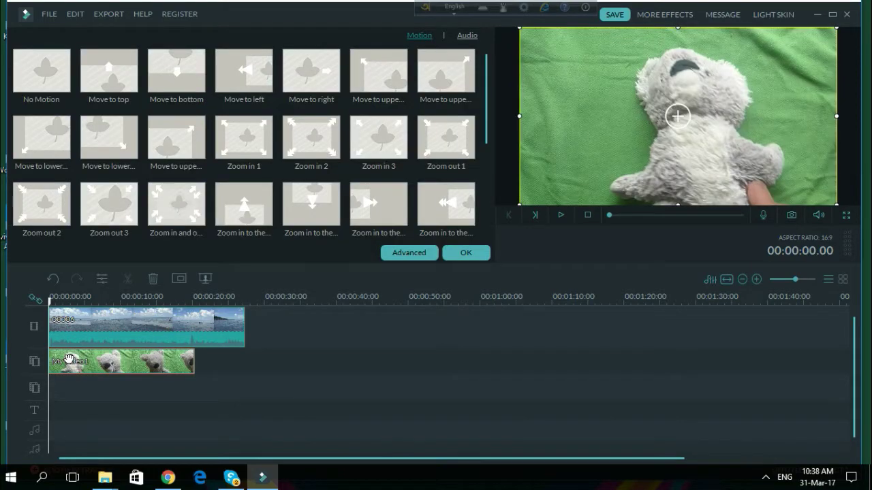
Examine the edit settings and available clip commands of the My Video1 overlay and the 00006 background clip.
{"action": "right_click", "coordinate": [66, 355]}
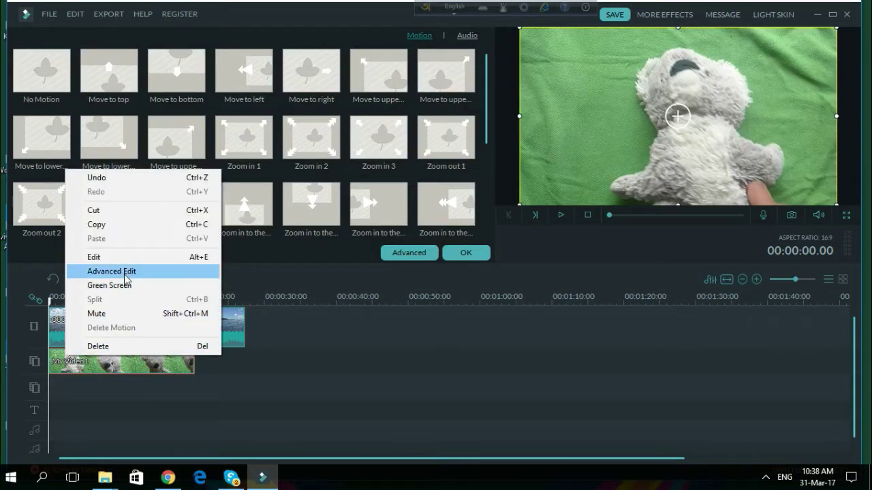
{"action": "left_click", "coordinate": [99, 373]}
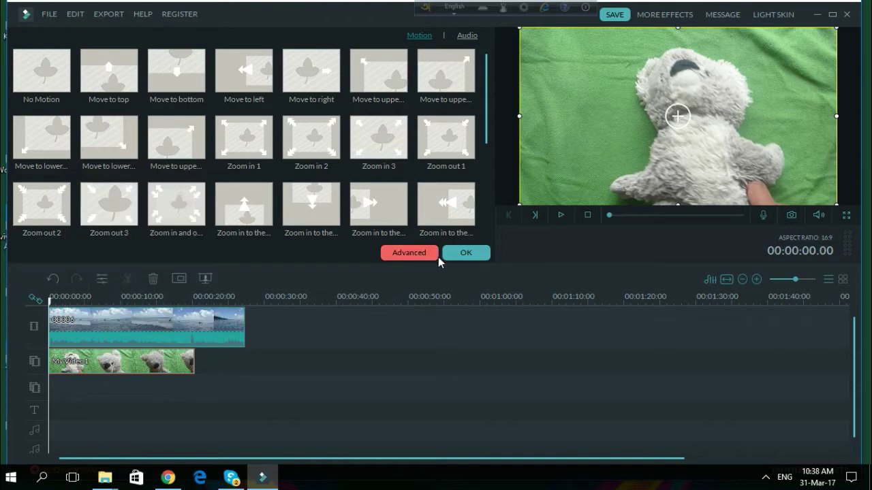
{"action": "left_click", "coordinate": [470, 251]}
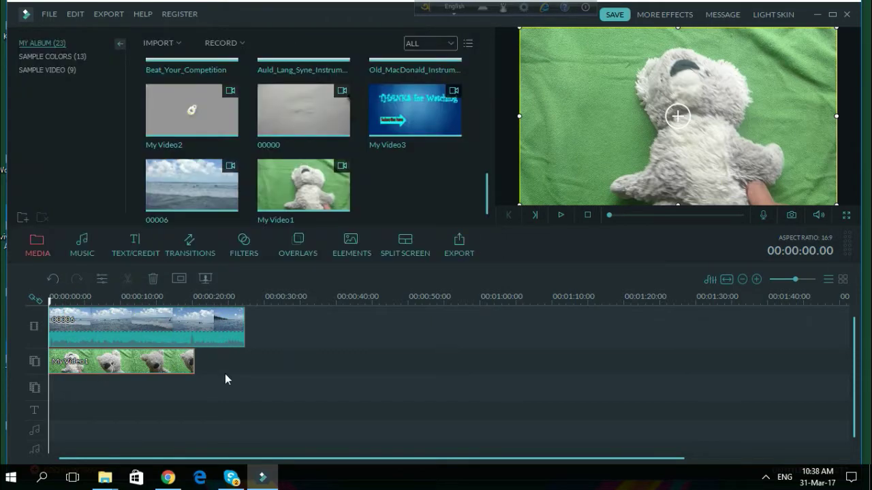
{"action": "double_click", "coordinate": [188, 371]}
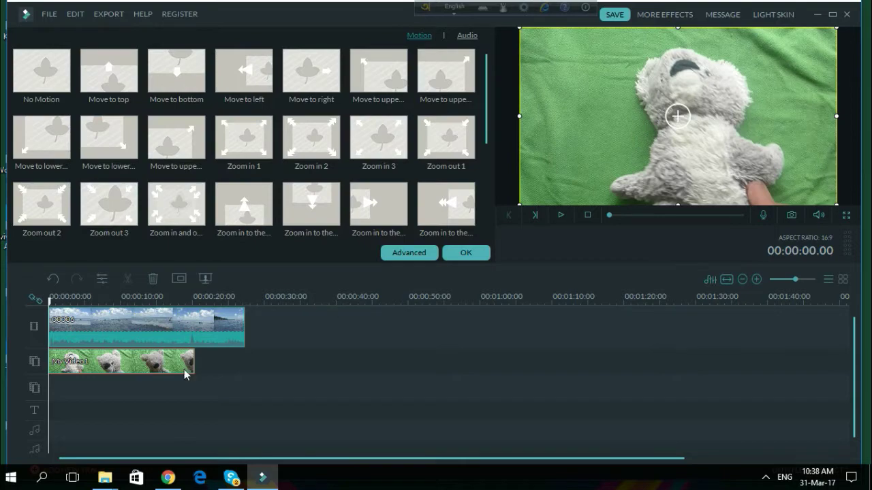
{"action": "right_click", "coordinate": [183, 369]}
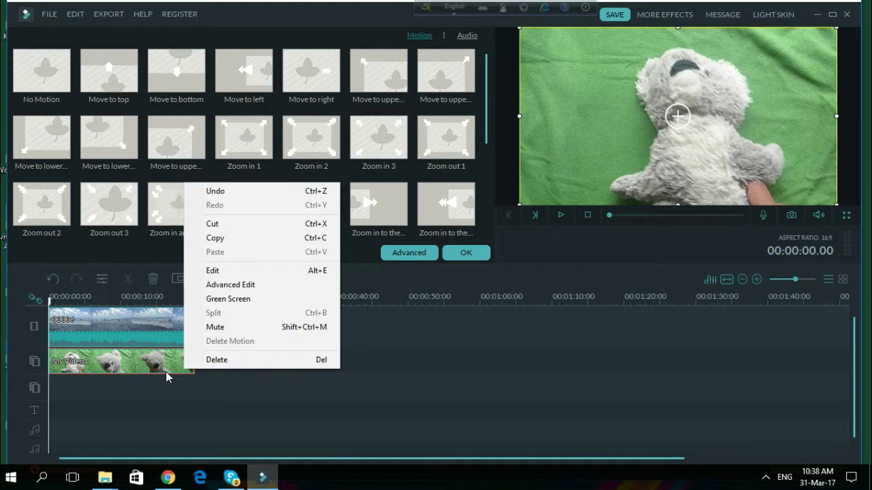
{"action": "left_click", "coordinate": [329, 408]}
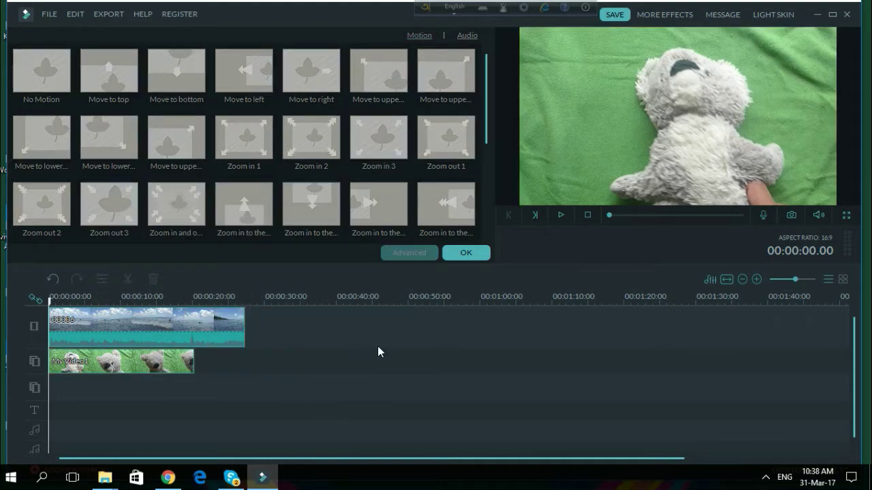
{"action": "left_click", "coordinate": [466, 252]}
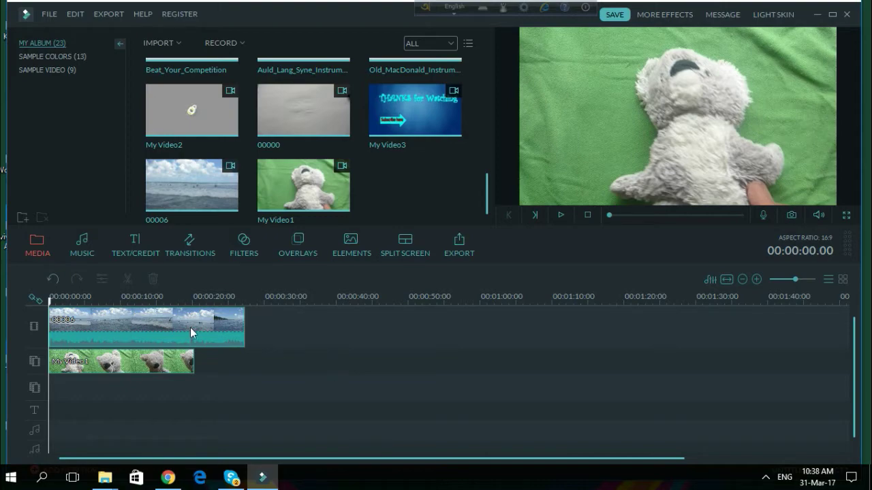
{"action": "double_click", "coordinate": [219, 340]}
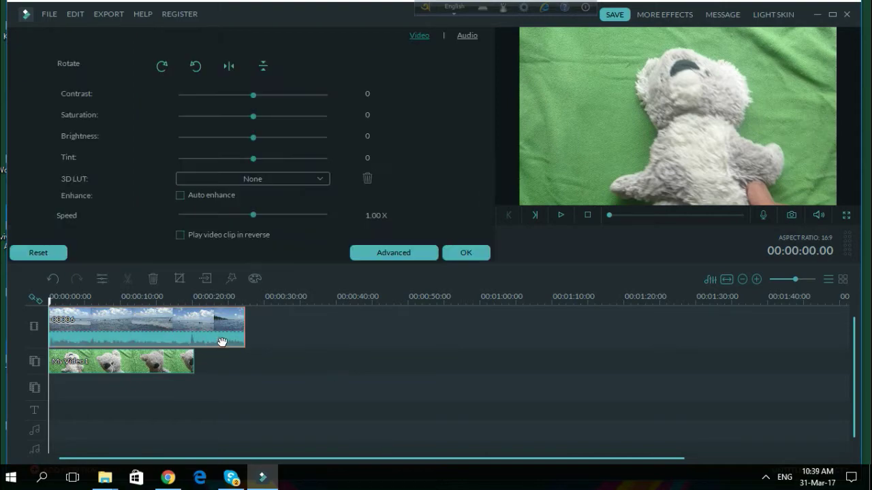
{"action": "right_click", "coordinate": [222, 341]}
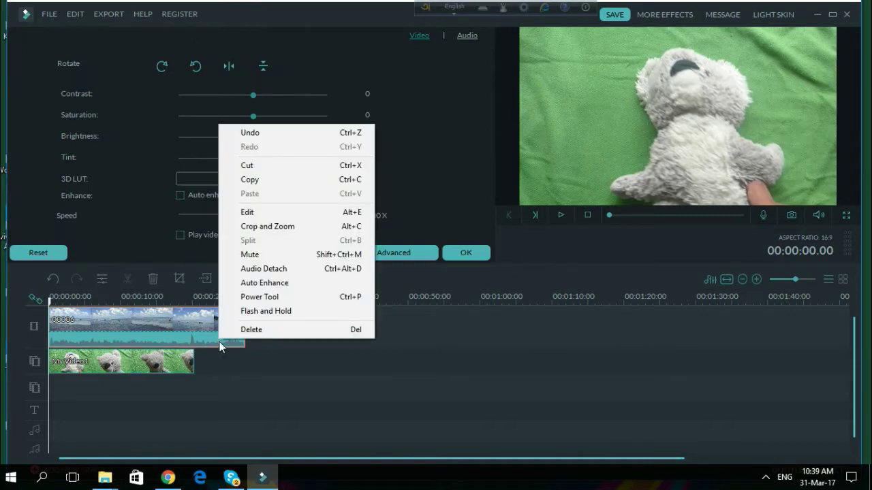
{"action": "left_click", "coordinate": [224, 366]}
{"action": "double_click", "coordinate": [158, 368]}
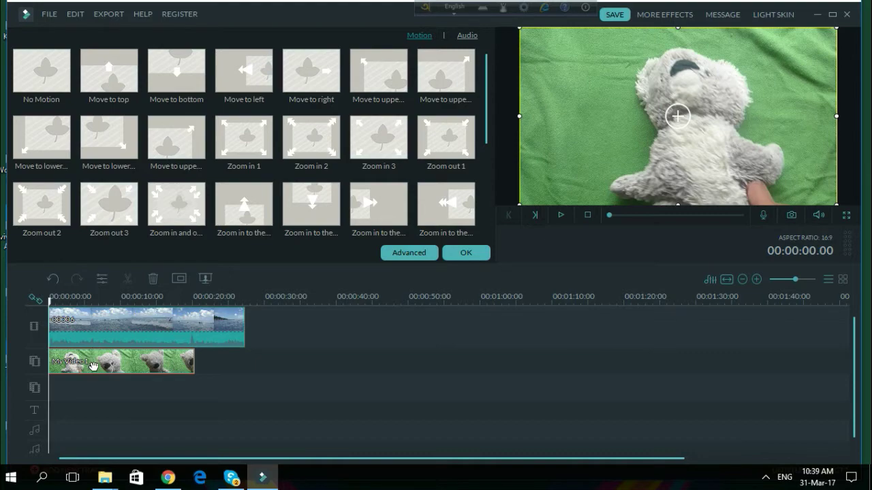
{"action": "left_click", "coordinate": [303, 368]}
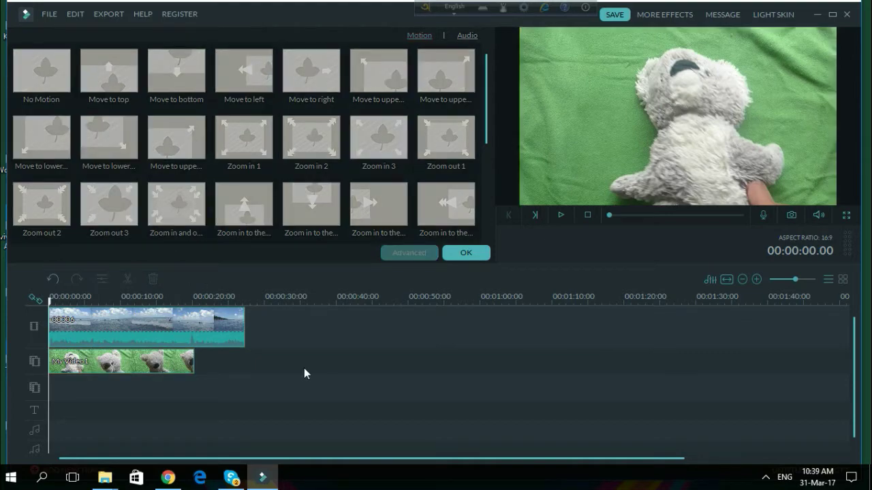
Apply the plain rectangle mask to the My Video1 overlay through its advanced PIP edit.
{"action": "left_click", "coordinate": [466, 258]}
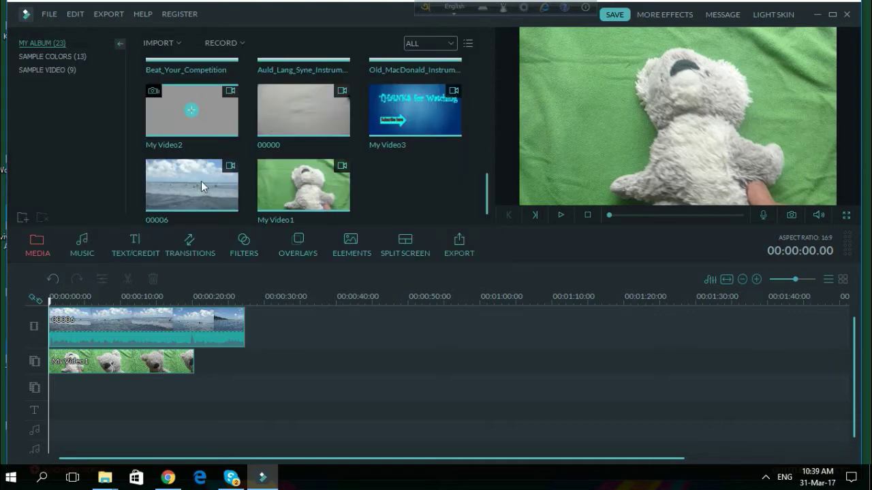
{"action": "double_click", "coordinate": [160, 367]}
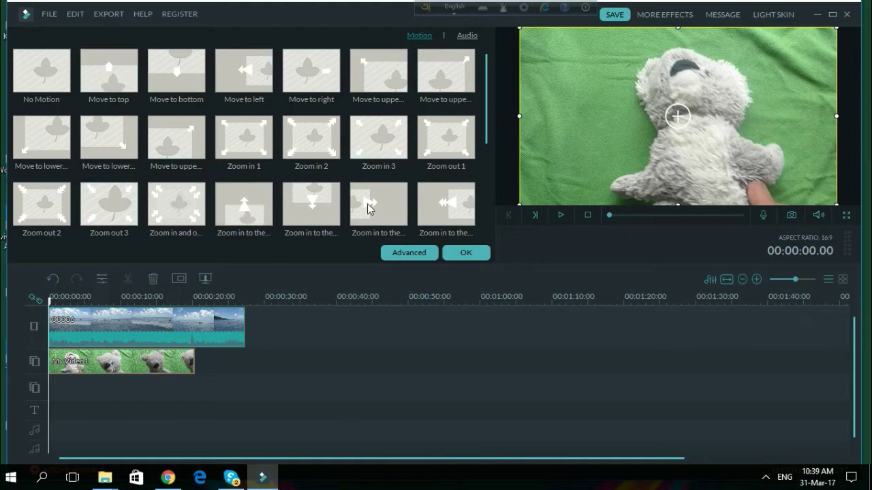
{"action": "left_click", "coordinate": [399, 251]}
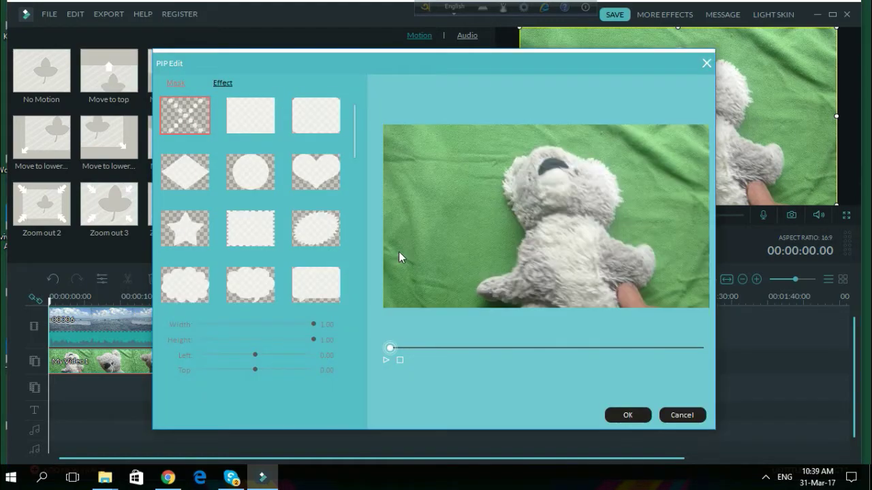
{"action": "left_click", "coordinate": [266, 128]}
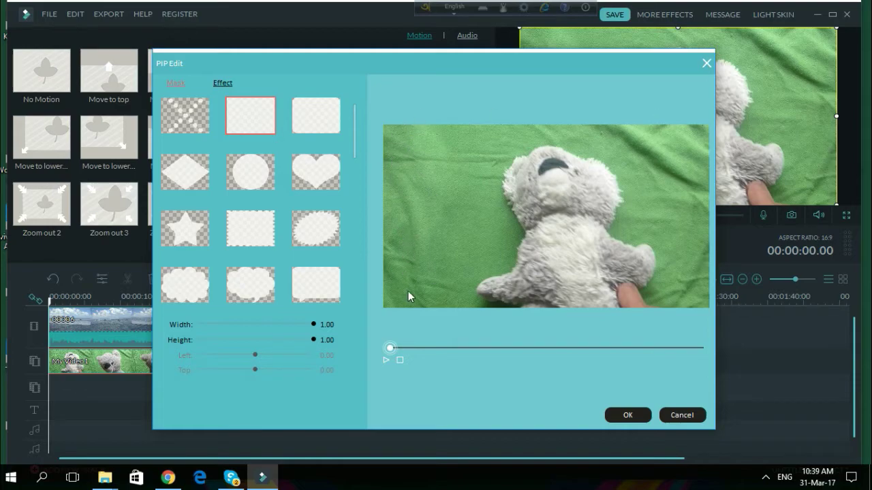
Try narrowing the rectangle mask to a width of 0.72, restore width and height to 1.00, and accept the overlay edit.
{"action": "left_click_drag", "start_coordinate": [314, 324], "coordinate": [331, 340]}
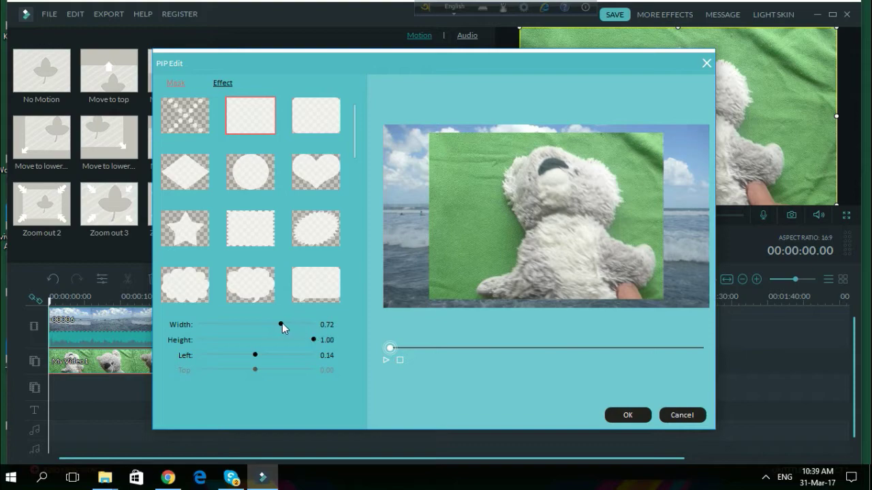
{"action": "left_click_drag", "start_coordinate": [281, 323], "coordinate": [325, 327]}
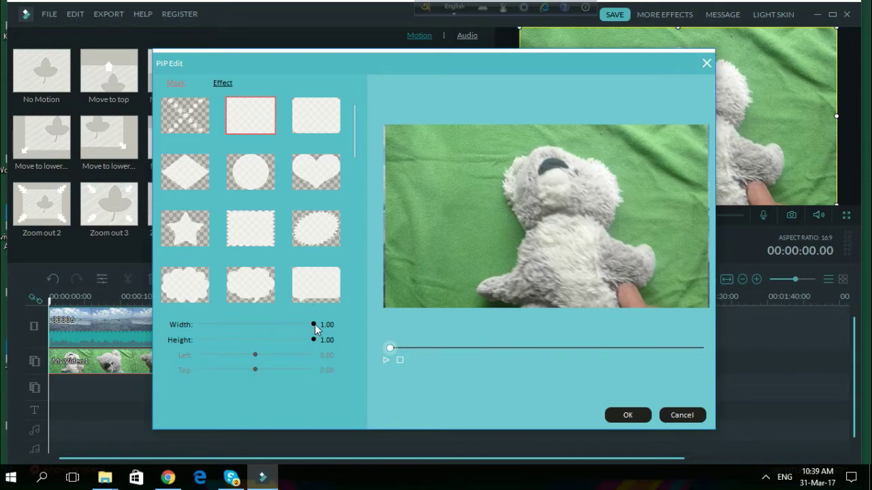
{"action": "left_click_drag", "start_coordinate": [314, 325], "coordinate": [320, 342]}
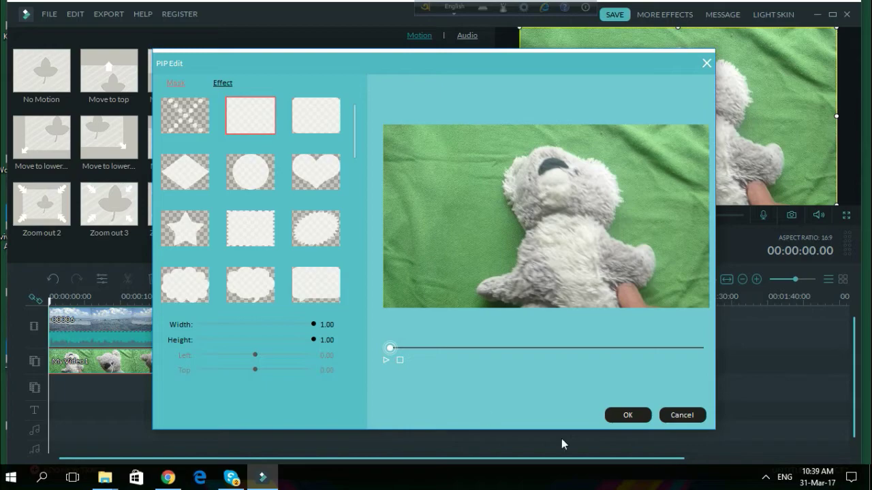
{"action": "left_click", "coordinate": [628, 415]}
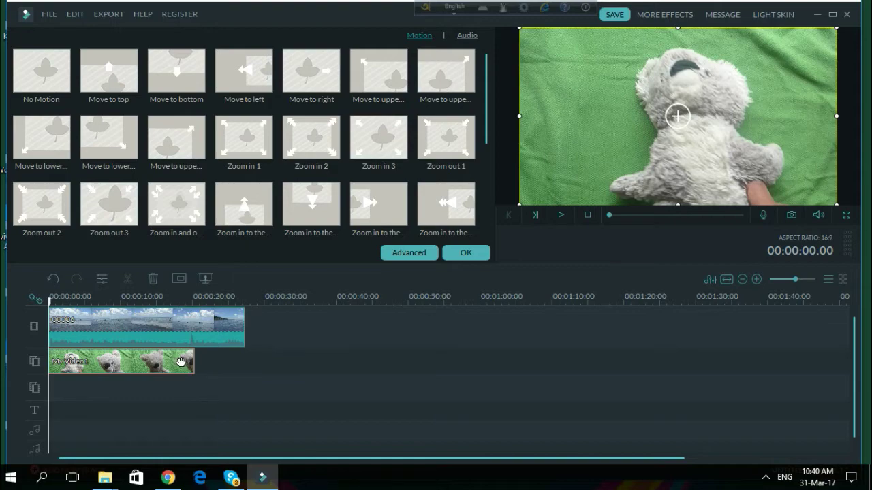
{"action": "left_click", "coordinate": [458, 252]}
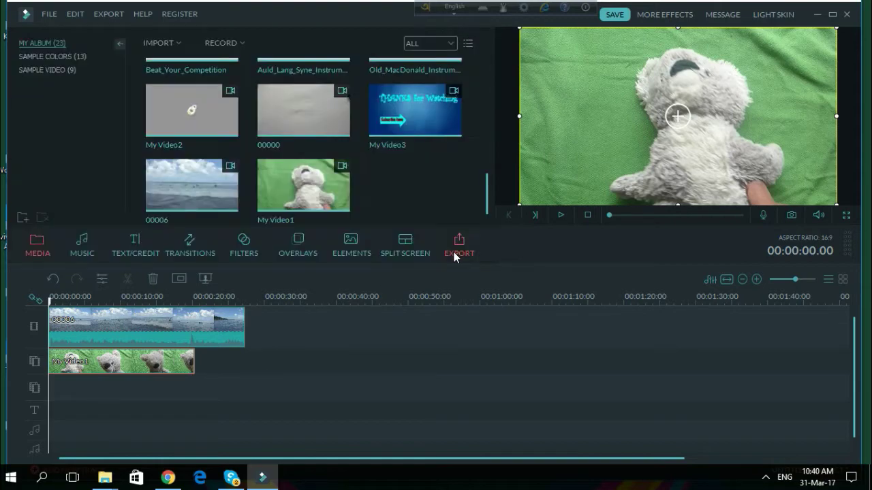
Enable Chroma Key (Green Screen) transparency on the My Video1 overlay and sample the light green cloth in the upper left of its picture.
{"action": "right_click", "coordinate": [180, 369]}
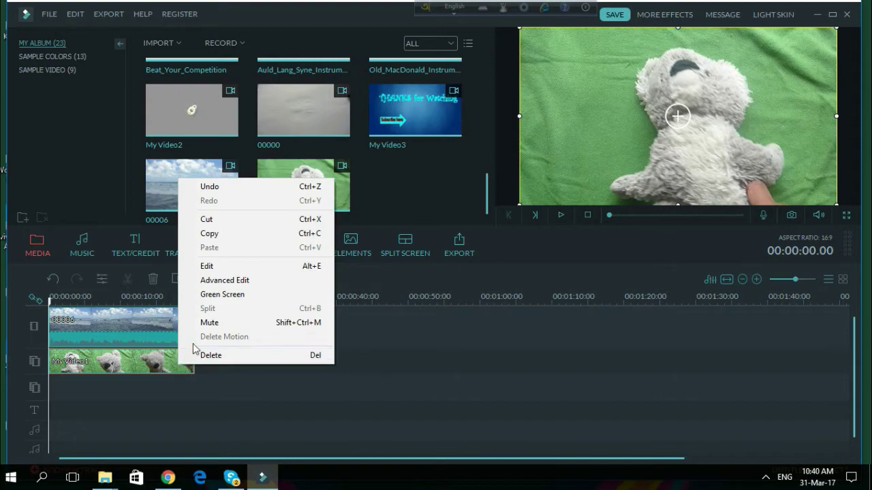
{"action": "left_click", "coordinate": [235, 301]}
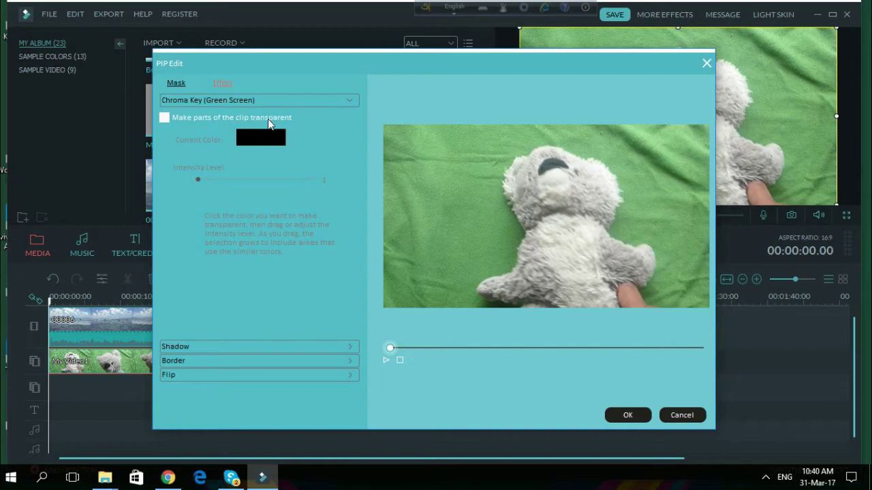
{"action": "left_click", "coordinate": [165, 118]}
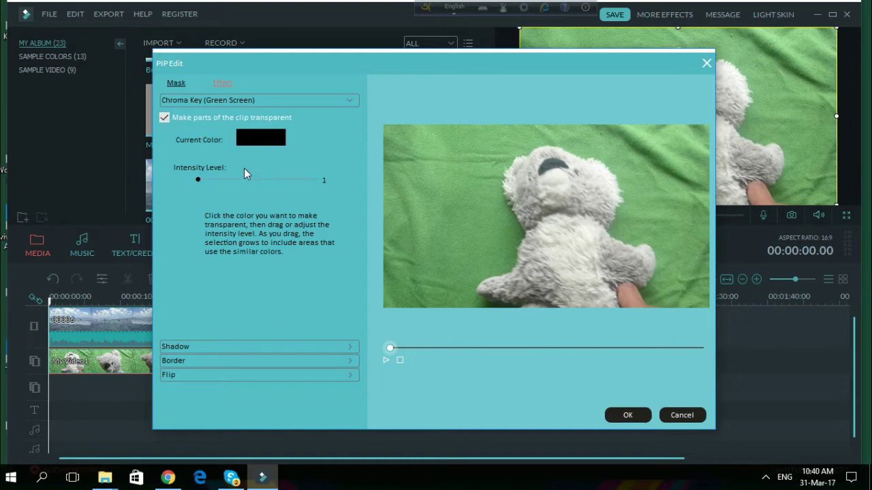
{"action": "left_click", "coordinate": [408, 168]}
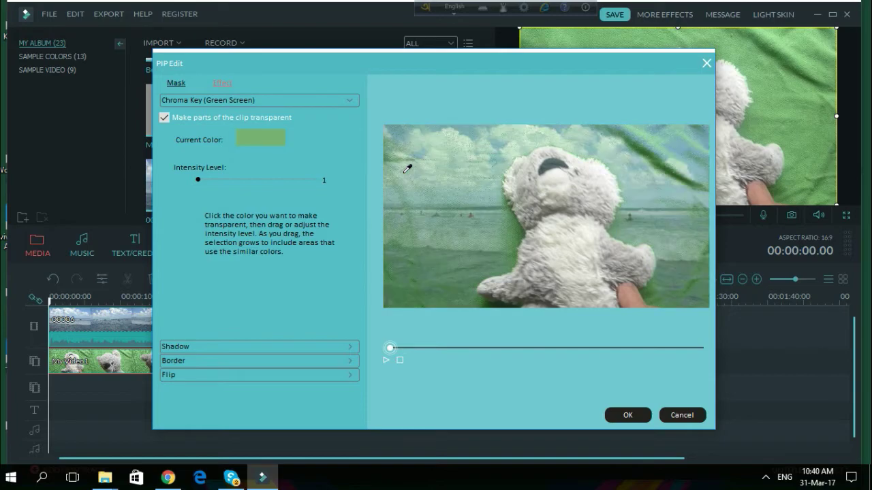
{"action": "left_click", "coordinate": [407, 168]}
{"action": "left_click", "coordinate": [407, 168]}
Preview the keyed overlay for a few seconds and raise the chroma key intensity level to 34.
{"action": "left_click", "coordinate": [384, 358]}
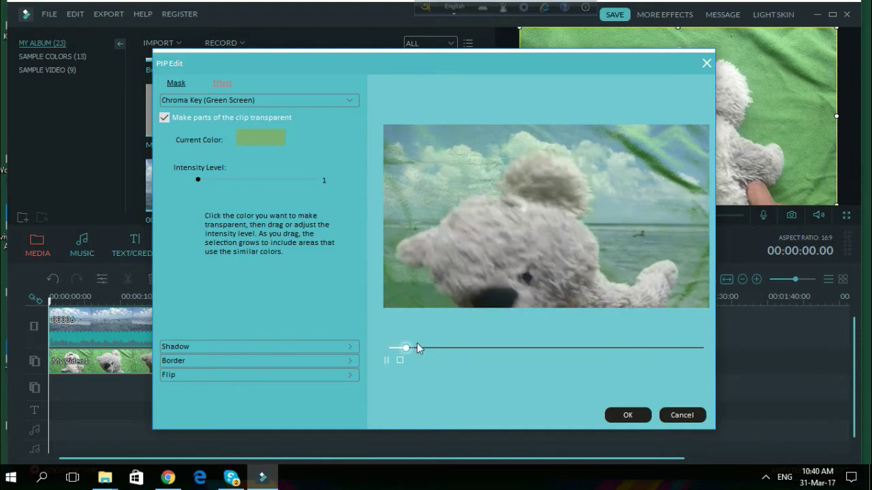
{"action": "left_click", "coordinate": [385, 361]}
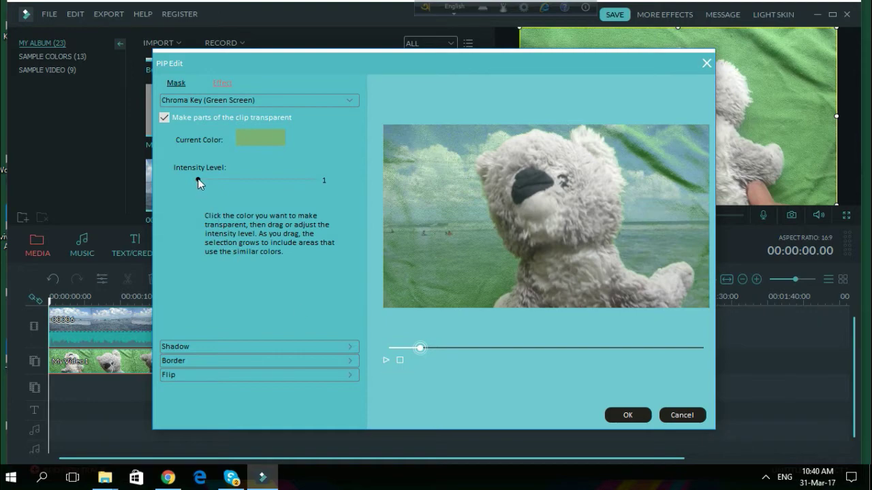
{"action": "mouse_move", "coordinate": [225, 180]}
{"action": "left_mouse_down"}
{"action": "mouse_move", "coordinate": [327, 180]}
{"action": "mouse_move", "coordinate": [237, 181]}
{"action": "left_mouse_up"}
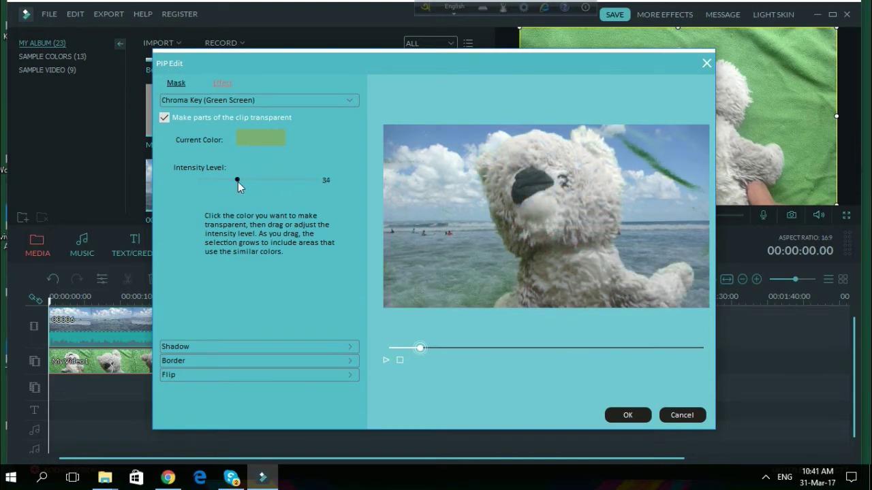
Resample the chroma key color from the folded green cloth on the right side of the toy.
{"action": "left_click", "coordinate": [639, 147]}
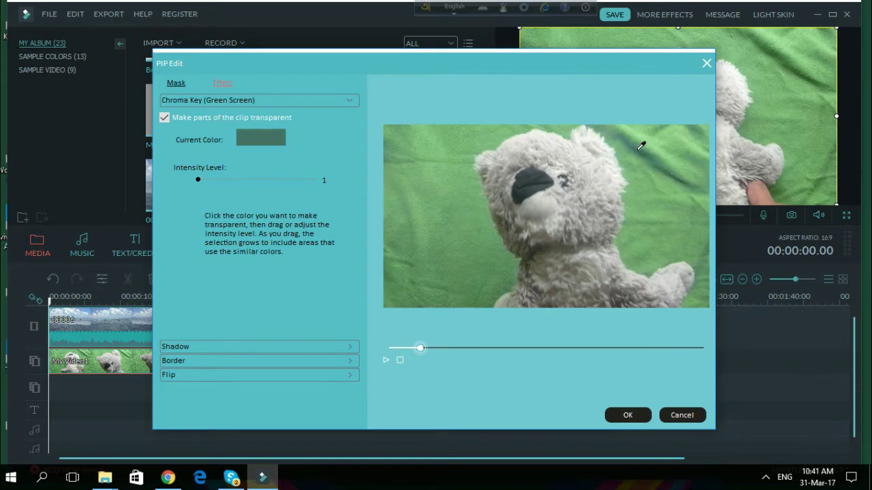
{"action": "left_click", "coordinate": [648, 161]}
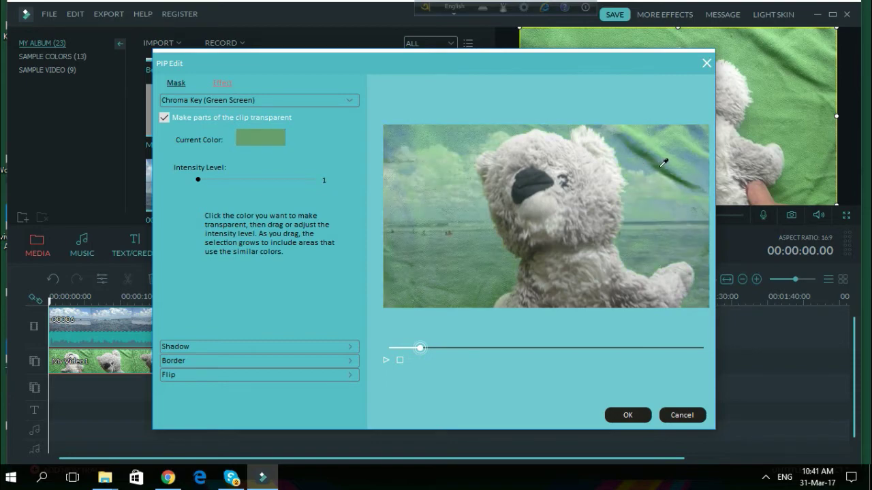
{"action": "left_click", "coordinate": [663, 164]}
{"action": "left_click", "coordinate": [664, 202]}
Raise the chroma key intensity level to 62, ease it back slightly, and accept the green screen settings.
{"action": "left_click_drag", "start_coordinate": [199, 179], "coordinate": [276, 182]}
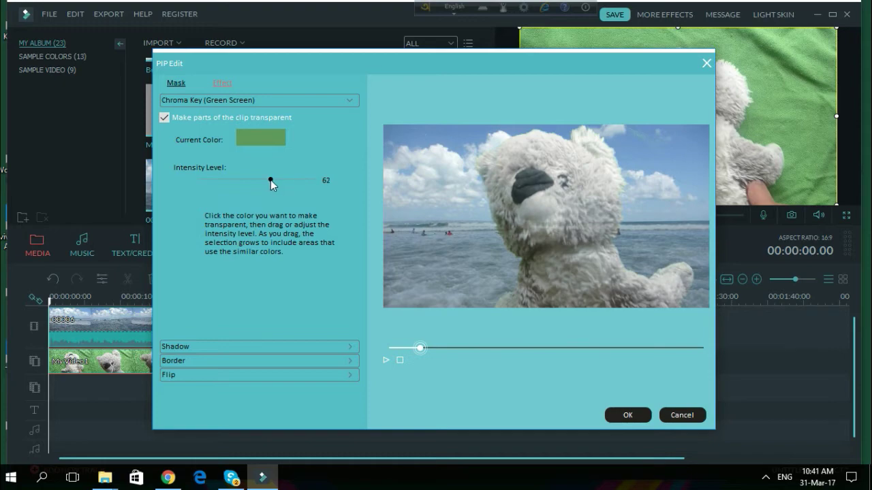
{"action": "mouse_move", "coordinate": [270, 180]}
{"action": "left_mouse_down"}
{"action": "mouse_move", "coordinate": [247, 179]}
{"action": "mouse_move", "coordinate": [258, 177]}
{"action": "left_mouse_up"}
{"action": "left_click", "coordinate": [626, 417]}
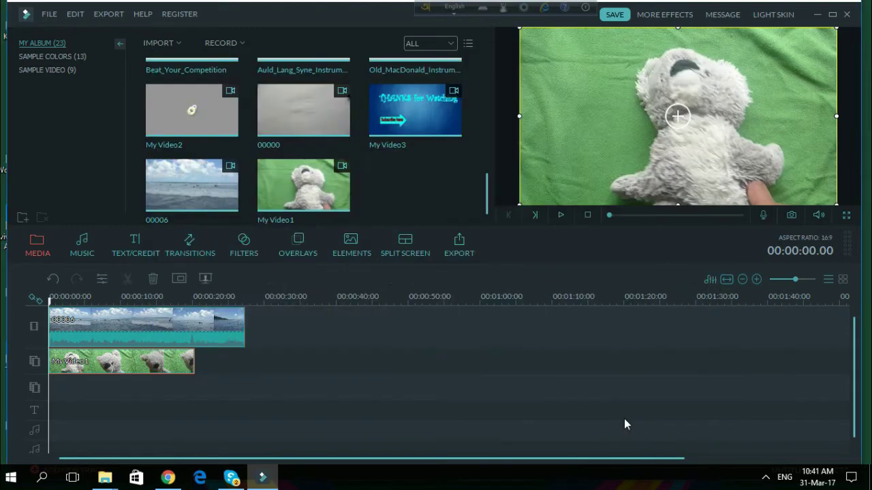
Detach the audio from the 00006 background clip and delete the detached audio track.
{"action": "left_click", "coordinate": [210, 344]}
{"action": "right_click", "coordinate": [209, 344]}
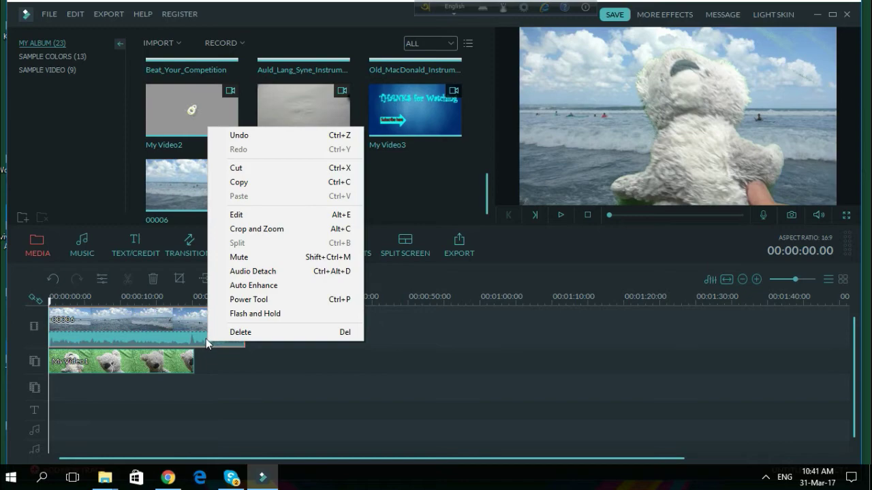
{"action": "left_click", "coordinate": [265, 273]}
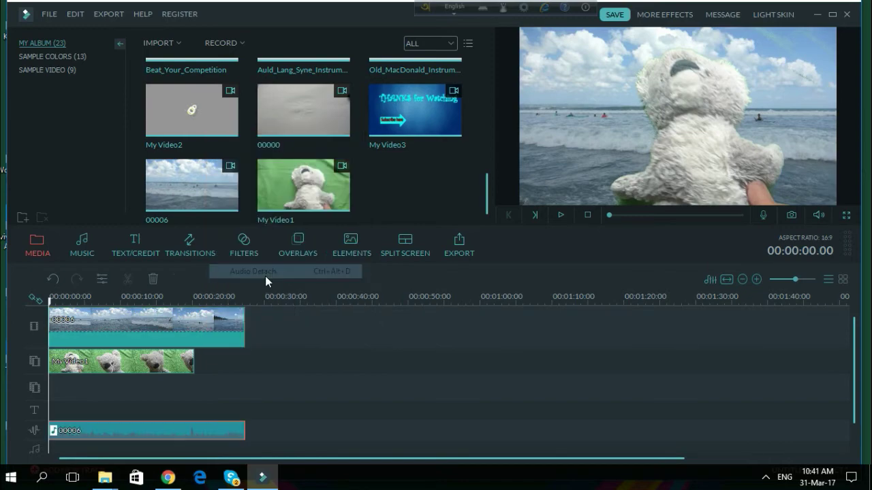
{"action": "right_click", "coordinate": [211, 435]}
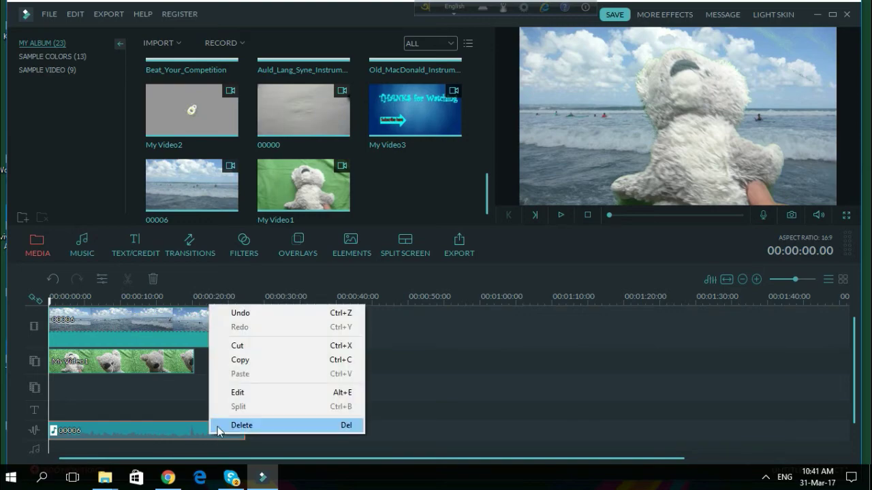
{"action": "left_click", "coordinate": [217, 426]}
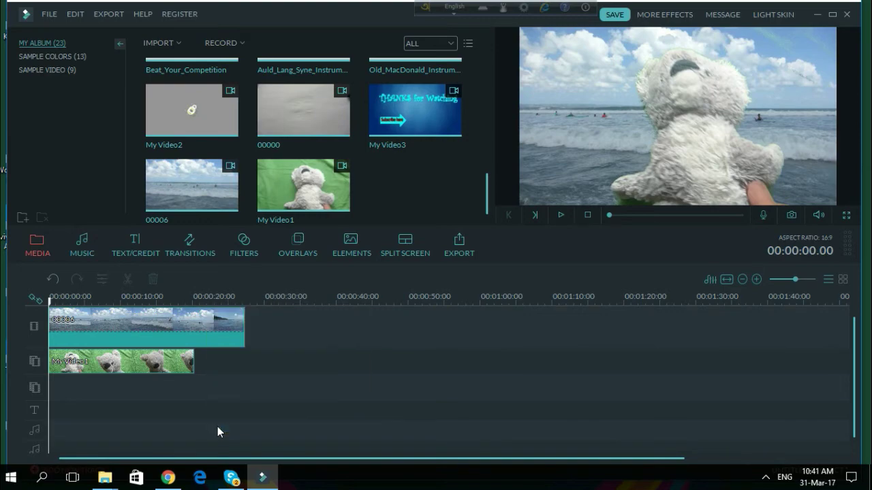
Preview the toy composited over the beach with the playback volume turned down to minimum, and minimize the editor.
{"action": "left_click", "coordinate": [563, 215]}
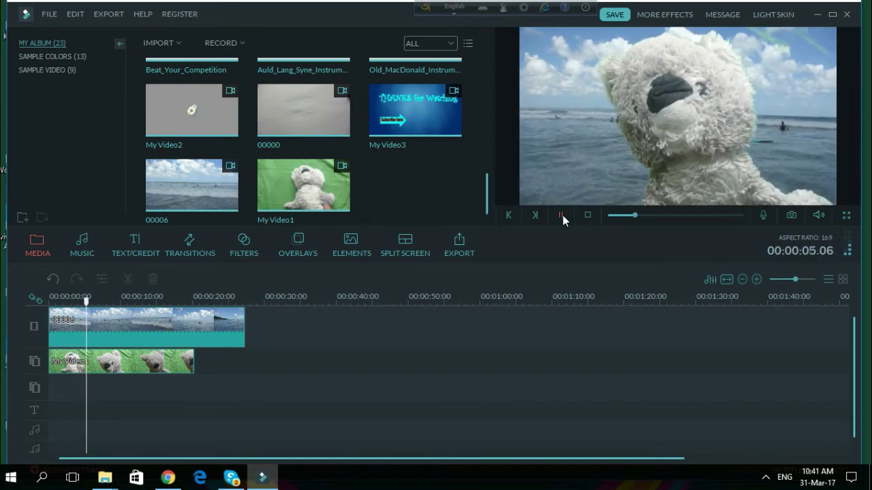
{"action": "left_click", "coordinate": [562, 215]}
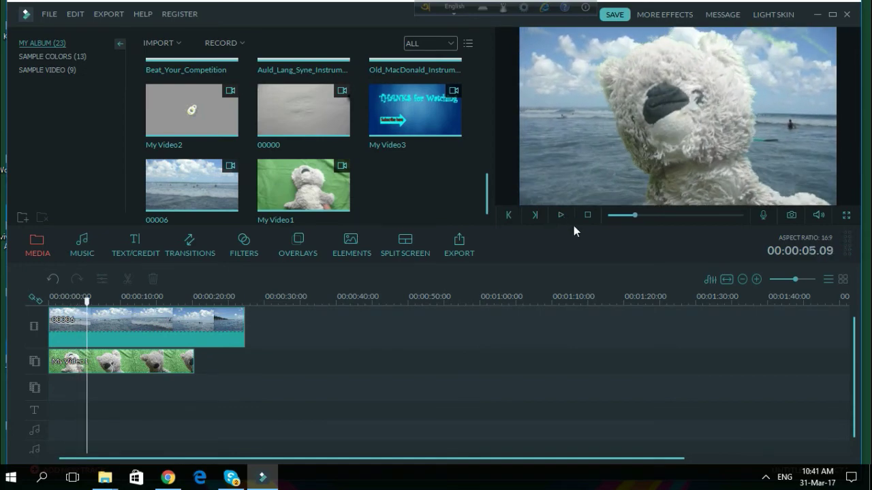
{"action": "left_click", "coordinate": [817, 214]}
{"action": "mouse_move", "coordinate": [820, 197]}
{"action": "left_mouse_down"}
{"action": "mouse_move", "coordinate": [820, 179]}
{"action": "mouse_move", "coordinate": [823, 198]}
{"action": "left_mouse_up"}
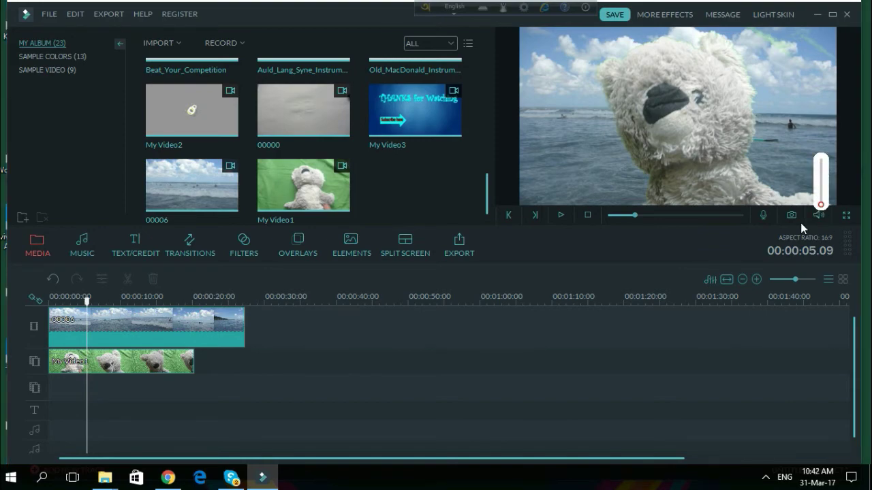
{"action": "left_click", "coordinate": [561, 215]}
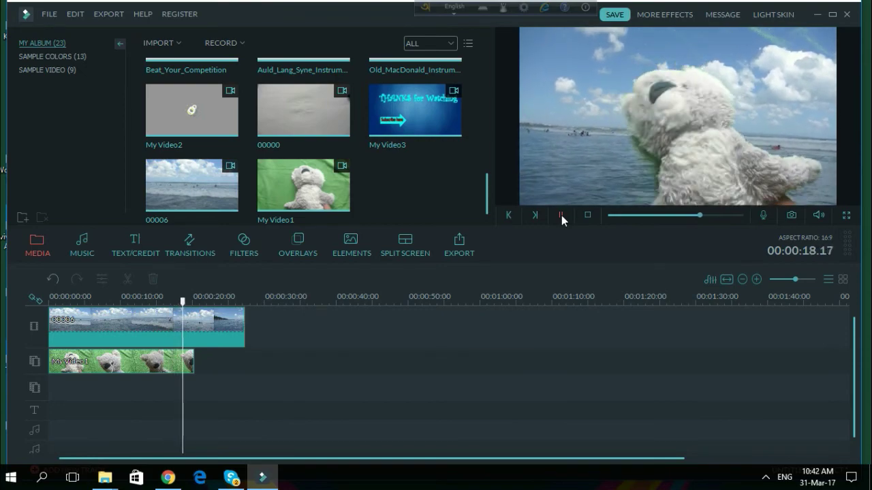
{"action": "left_click", "coordinate": [817, 15]}
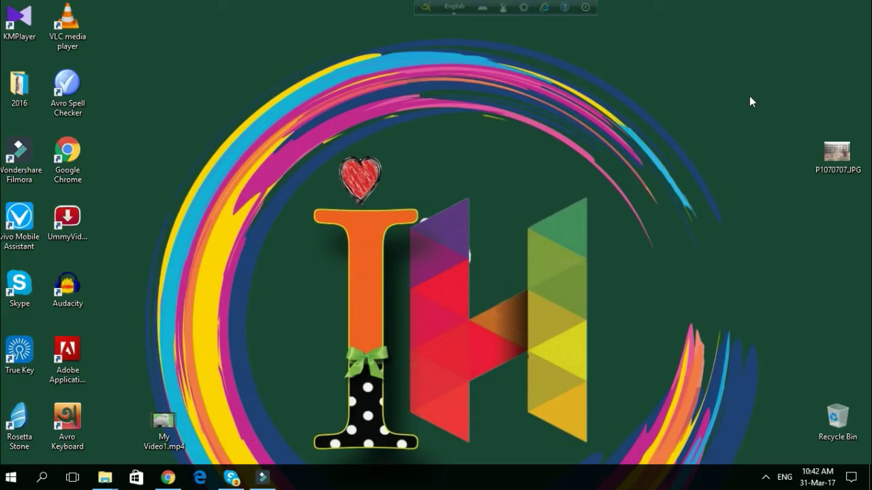